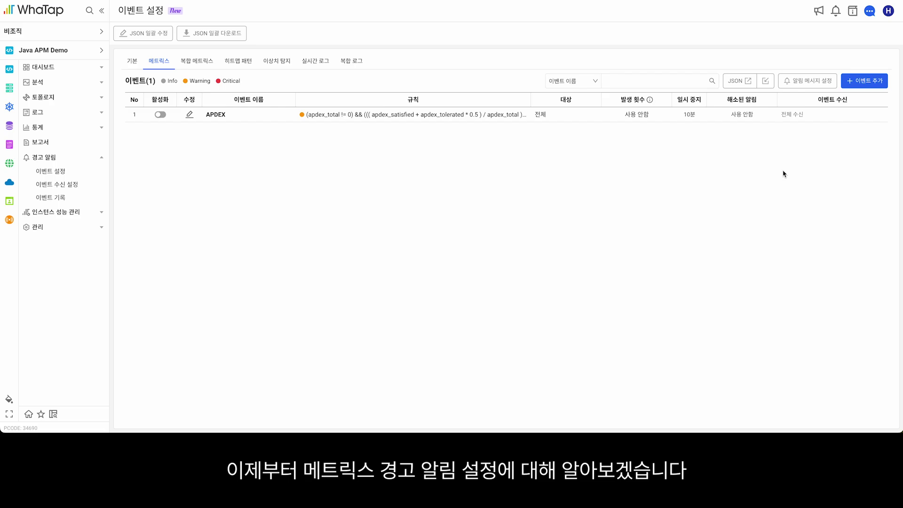
Add a new metrics event and choose ApplicationServiceCounter (app_counter) as its category.
{"action": "left_click", "coordinate": [861, 85]}
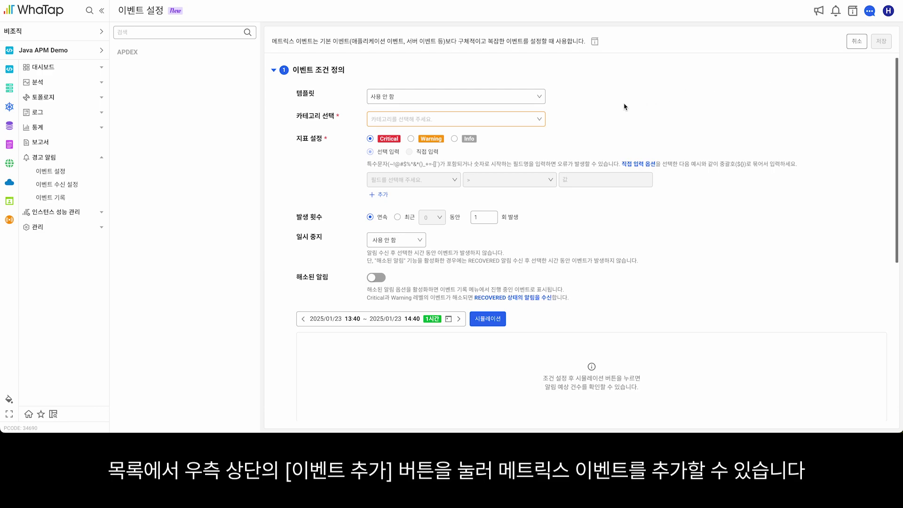
{"action": "left_click", "coordinate": [522, 122]}
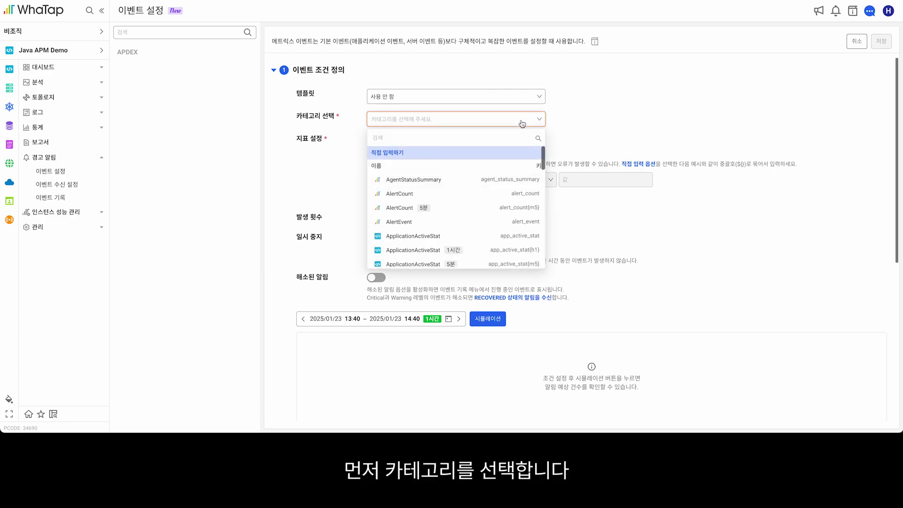
{"action": "scroll", "coordinate": [463, 231], "scroll_direction": "down", "scroll_amount": 2}
{"action": "scroll", "coordinate": [464, 231], "scroll_direction": "down", "scroll_amount": 5}
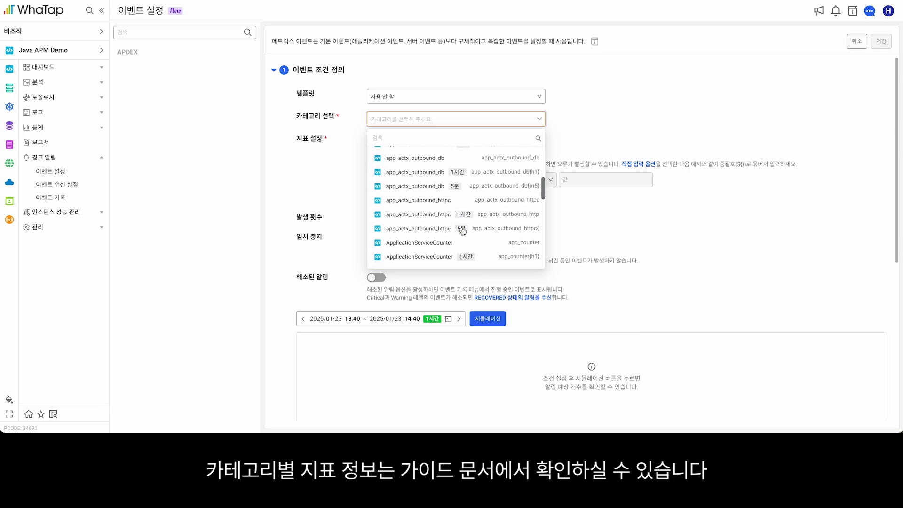
{"action": "left_click", "coordinate": [466, 235]}
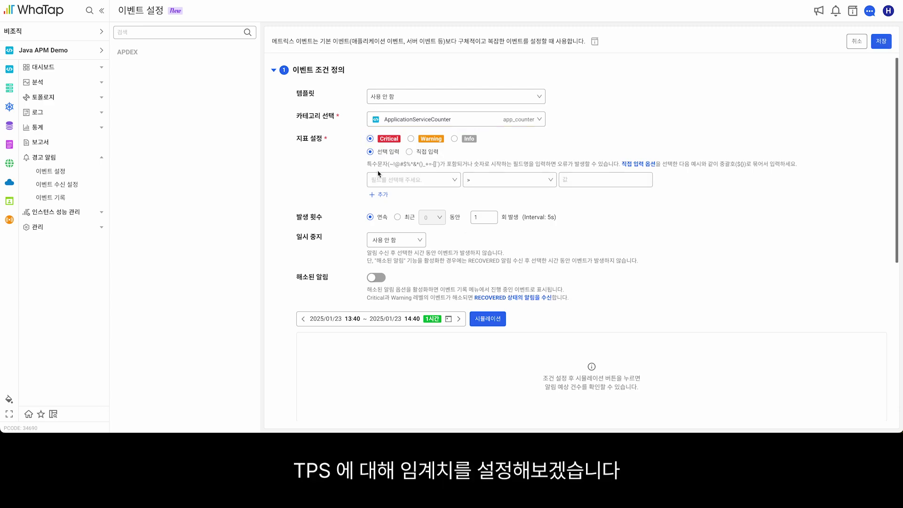
Define the Critical condition as the tps field with operator >= and value 10.
{"action": "left_click", "coordinate": [431, 182]}
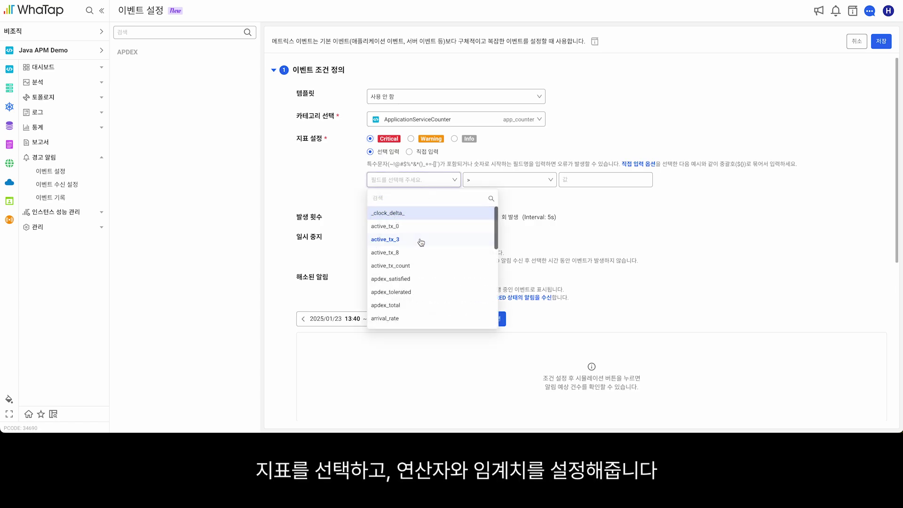
{"action": "scroll", "coordinate": [419, 304], "scroll_direction": "down", "scroll_amount": 2}
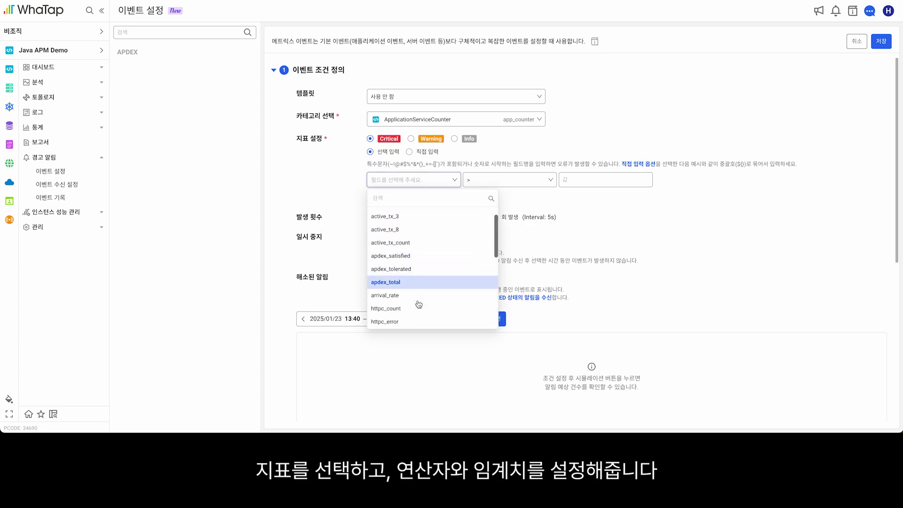
{"action": "scroll", "coordinate": [417, 249], "scroll_direction": "down", "scroll_amount": 1}
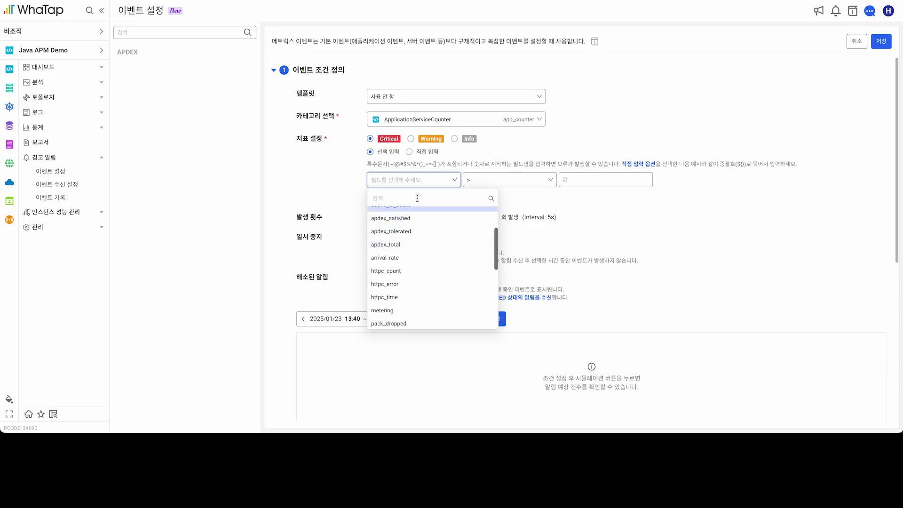
{"action": "type", "text": "tps"}
{"action": "left_click", "coordinate": [414, 219]}
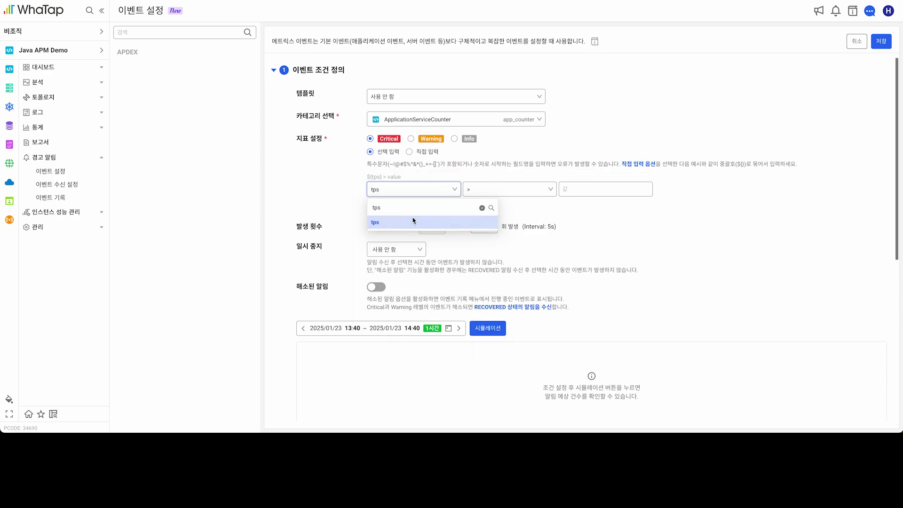
{"action": "left_click", "coordinate": [494, 190]}
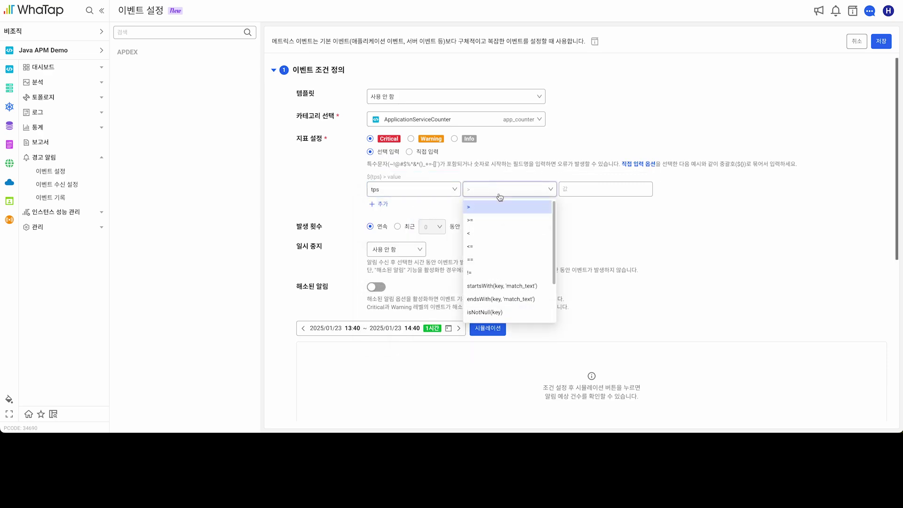
{"action": "left_click", "coordinate": [546, 220]}
{"action": "left_click", "coordinate": [593, 189]}
{"action": "type", "text": "10"}
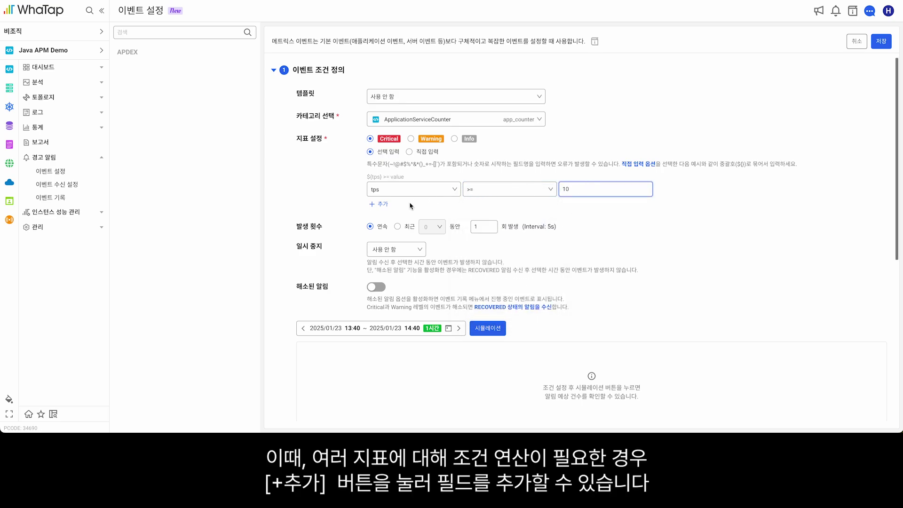
Add an extra condition row below the tps rule and remove it again.
{"action": "left_click", "coordinate": [380, 205]}
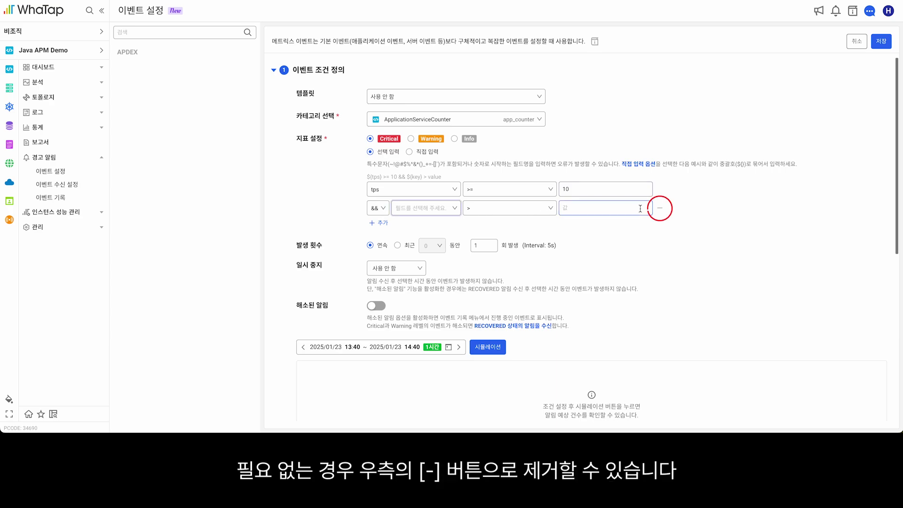
{"action": "left_click", "coordinate": [660, 208]}
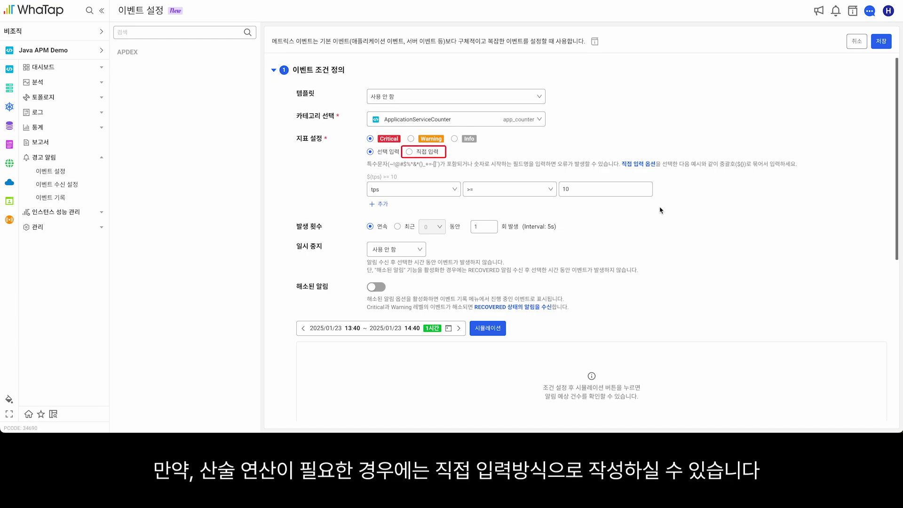
Require 2 occurrences within the most recent 30 seconds (30초) and set the event pause to 5 minutes (5분).
{"action": "left_click", "coordinate": [398, 227]}
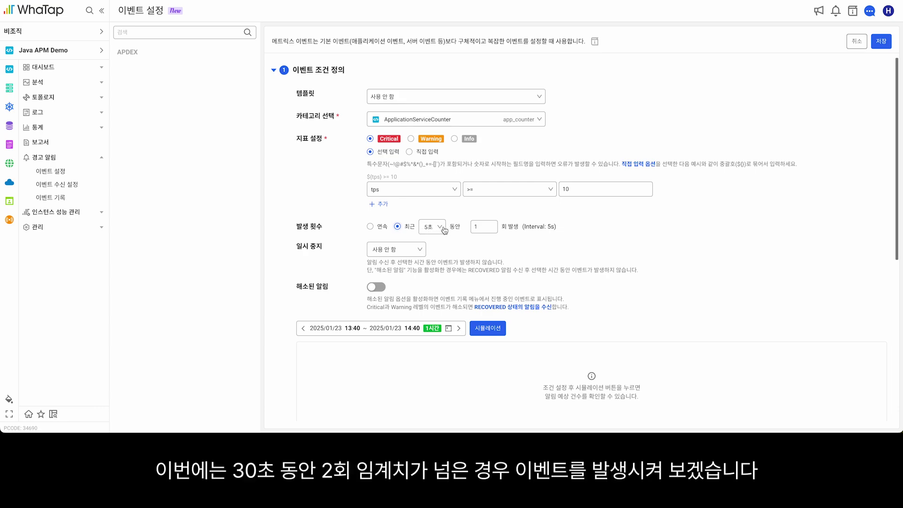
{"action": "left_click", "coordinate": [430, 227]}
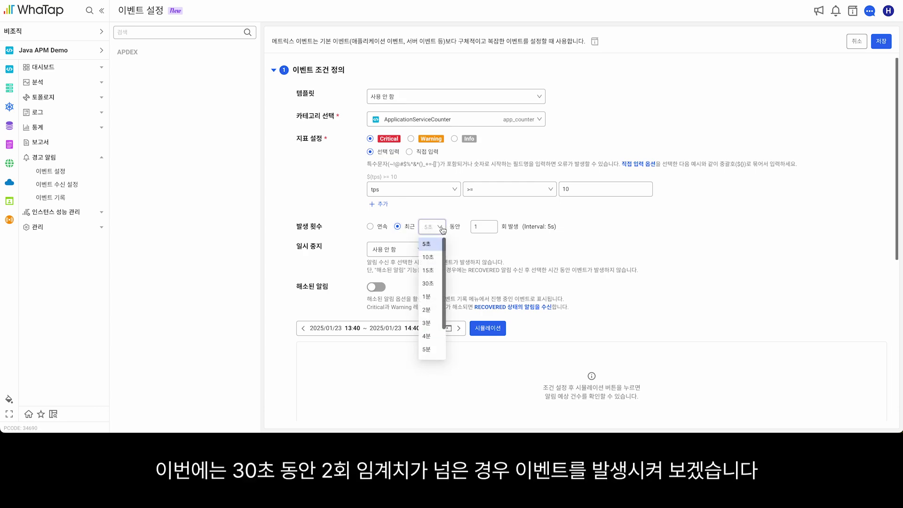
{"action": "left_click", "coordinate": [428, 283]}
{"action": "double_click", "coordinate": [482, 227]}
{"action": "type", "text": "2"}
{"action": "left_click", "coordinate": [459, 247]}
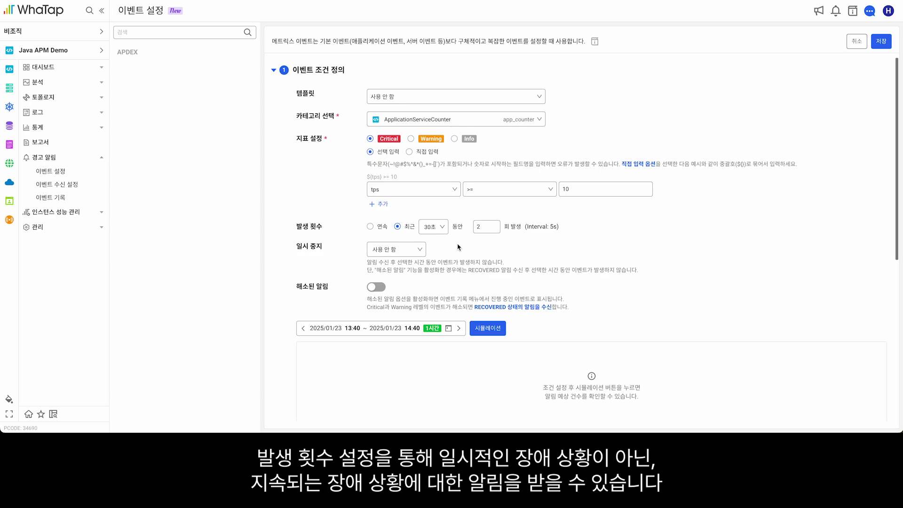
{"action": "left_click", "coordinate": [405, 252]}
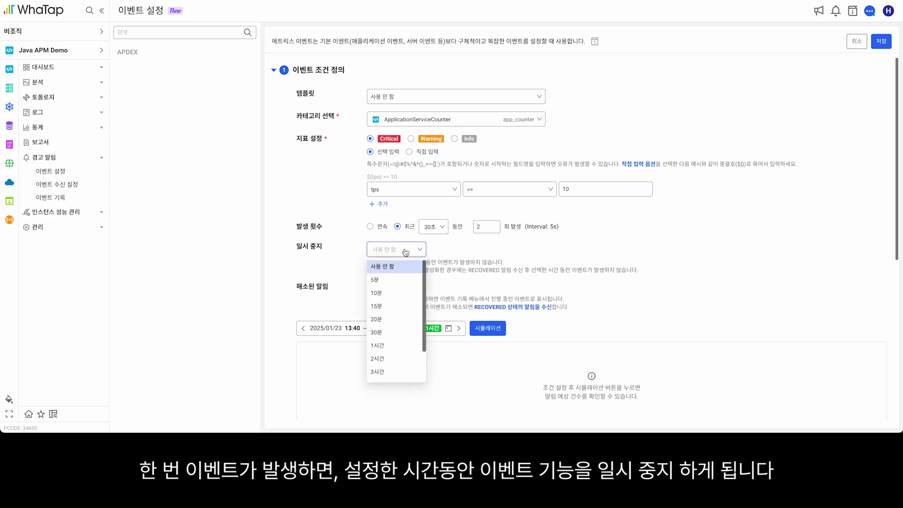
{"action": "left_click", "coordinate": [413, 280]}
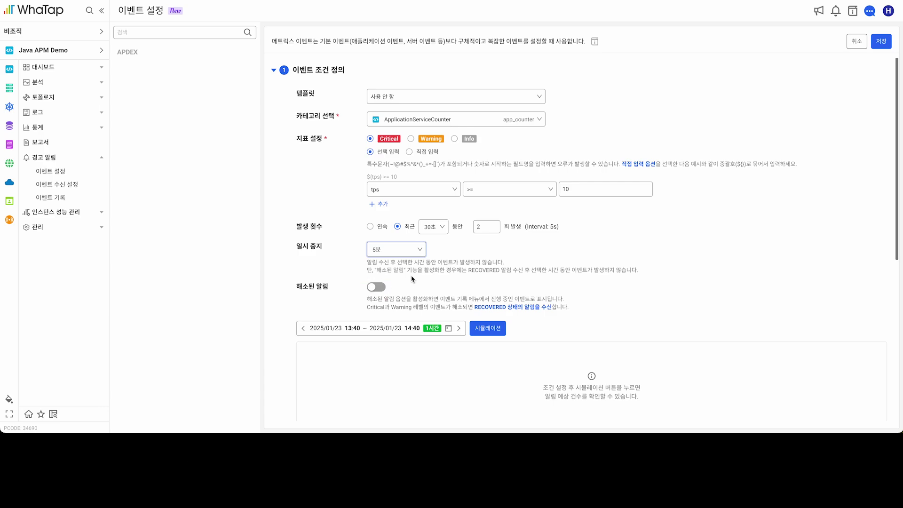
Run the event simulation and inspect the per-target values in the tps chart.
{"action": "scroll", "coordinate": [412, 280], "scroll_direction": "down", "scroll_amount": 3}
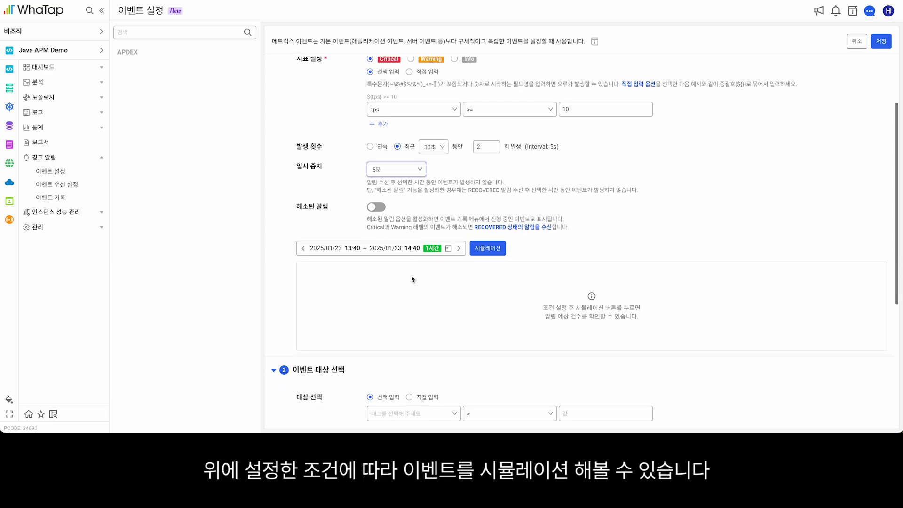
{"action": "left_click", "coordinate": [482, 249]}
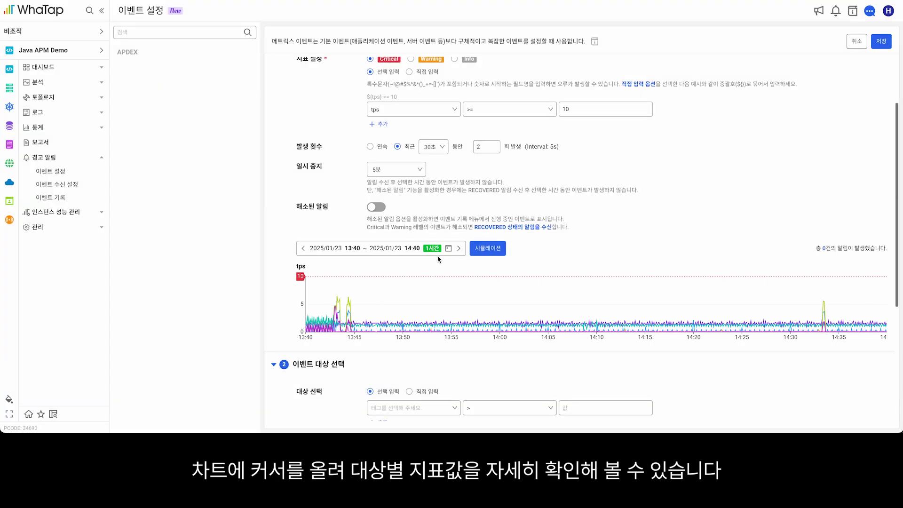
{"action": "mouse_move", "coordinate": [357, 308]}
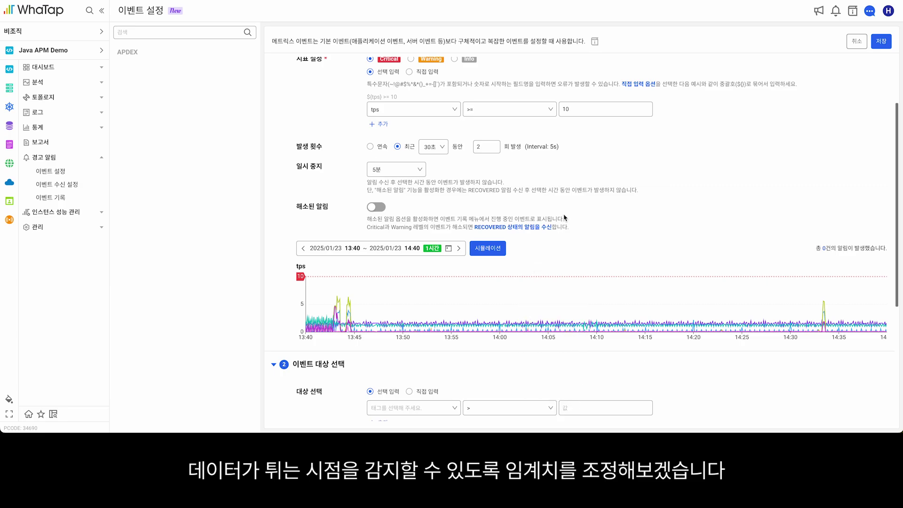
Lower the tps threshold to 5 and rerun the simulation.
{"action": "scroll", "coordinate": [565, 217], "scroll_direction": "up", "scroll_amount": 1}
{"action": "left_click", "coordinate": [576, 136]}
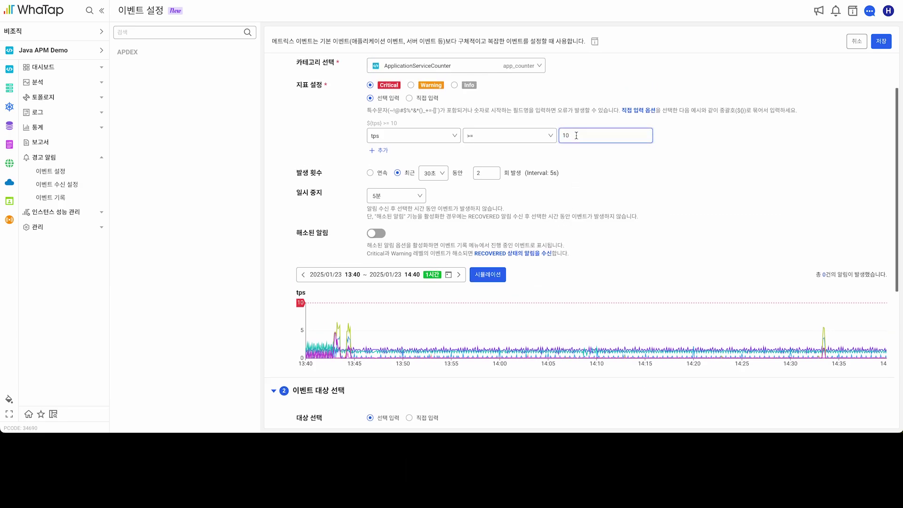
{"action": "key", "text": "BackSpace"}
{"action": "type", "text": "5"}
{"action": "left_click", "coordinate": [572, 213]}
{"action": "left_click", "coordinate": [491, 273]}
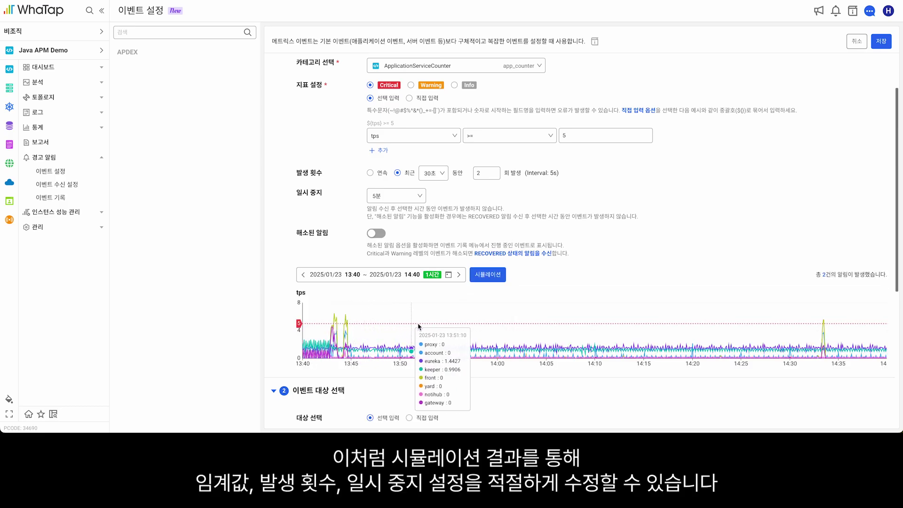
Limit the event target to oname == front and rerun the simulation for it.
{"action": "scroll", "coordinate": [541, 306], "scroll_direction": "down", "scroll_amount": 1}
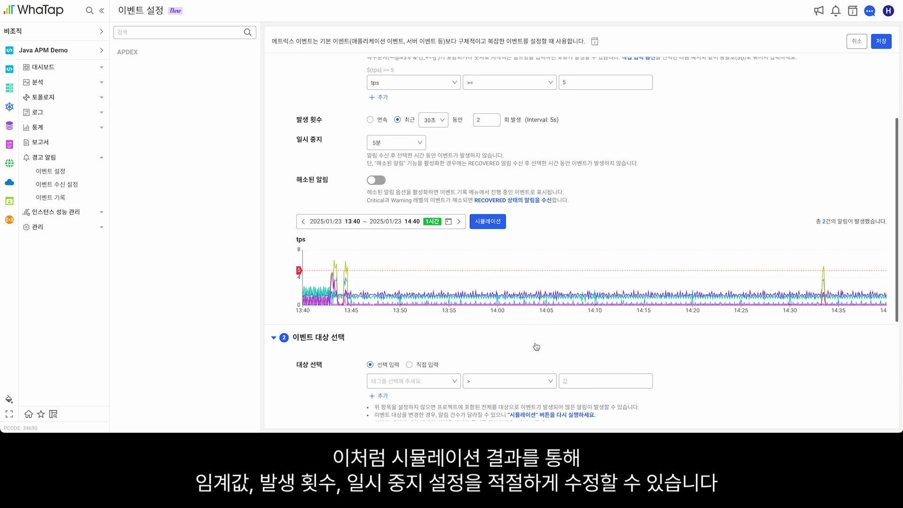
{"action": "scroll", "coordinate": [537, 346], "scroll_direction": "down", "scroll_amount": 1}
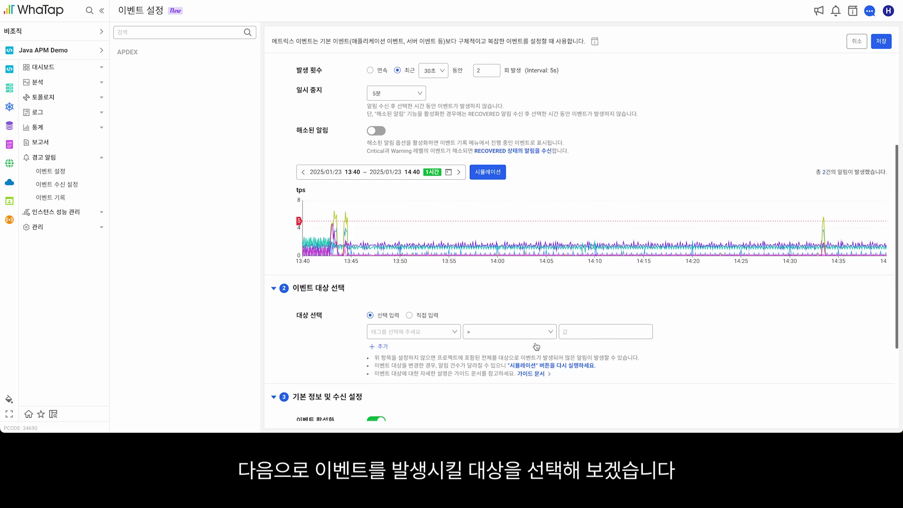
{"action": "left_click", "coordinate": [435, 328]}
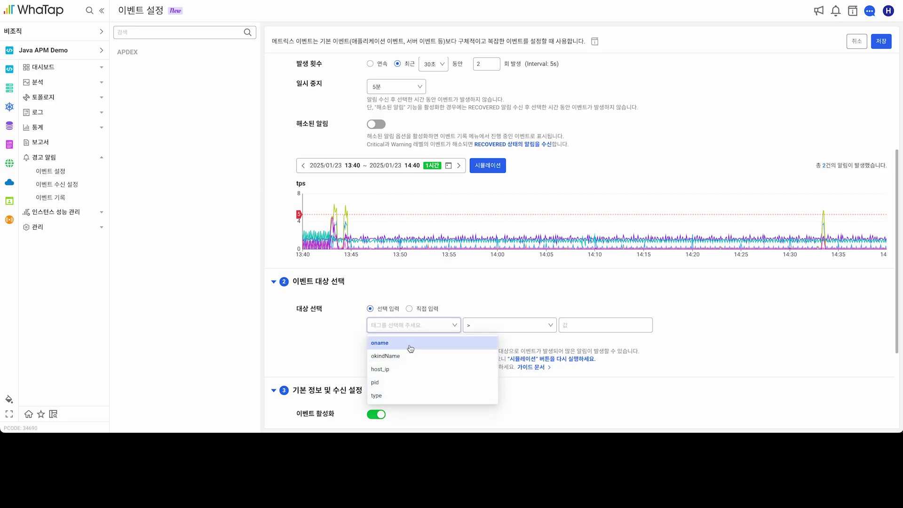
{"action": "left_click", "coordinate": [411, 348]}
{"action": "left_click", "coordinate": [514, 334]}
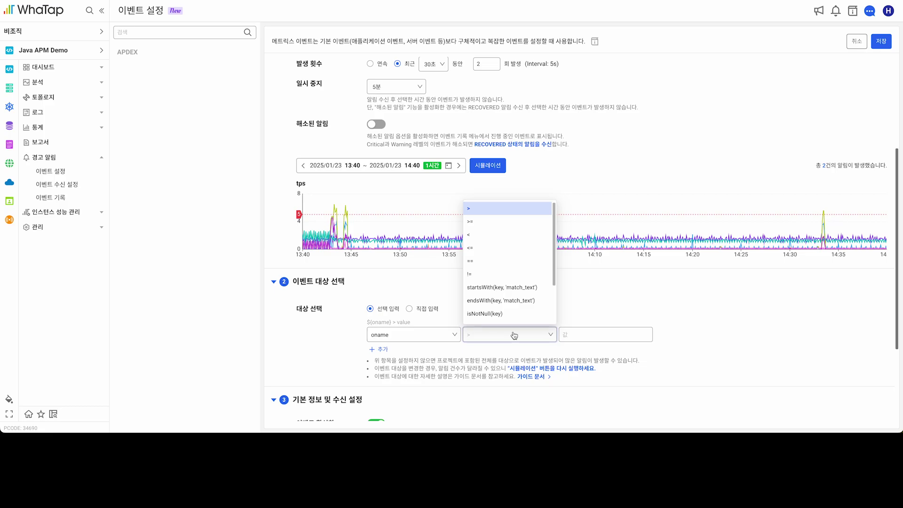
{"action": "left_click", "coordinate": [516, 262]}
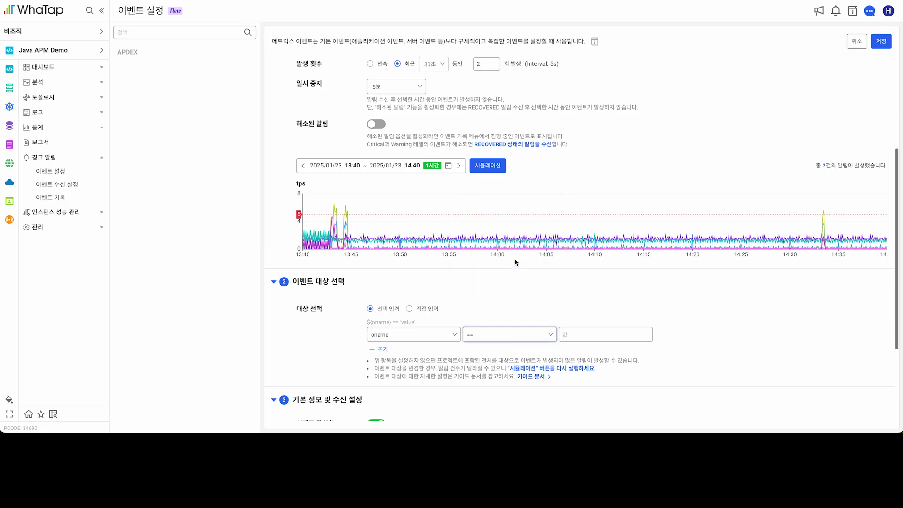
{"action": "left_click", "coordinate": [605, 335]}
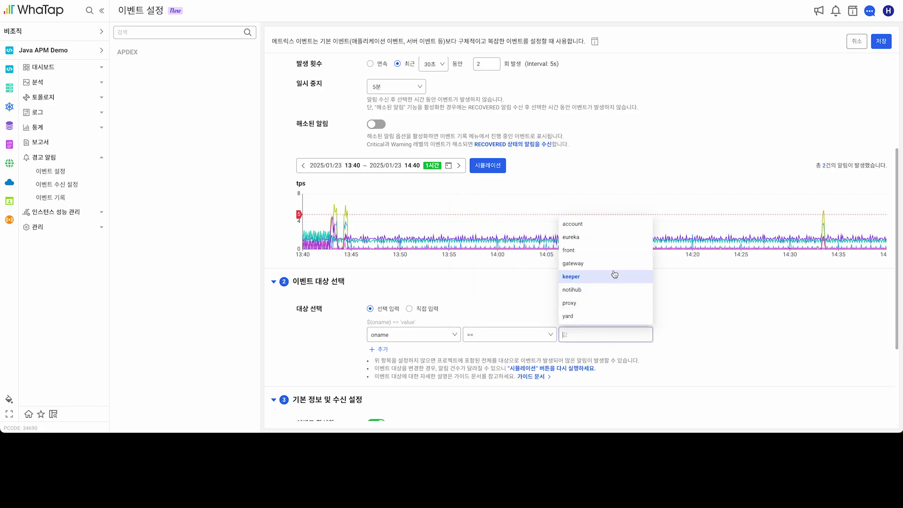
{"action": "left_click", "coordinate": [615, 249]}
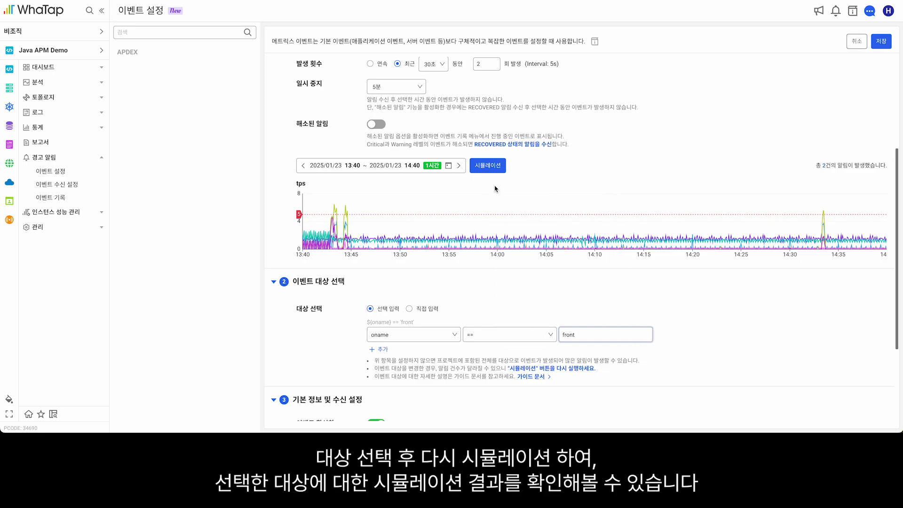
{"action": "left_click", "coordinate": [496, 173]}
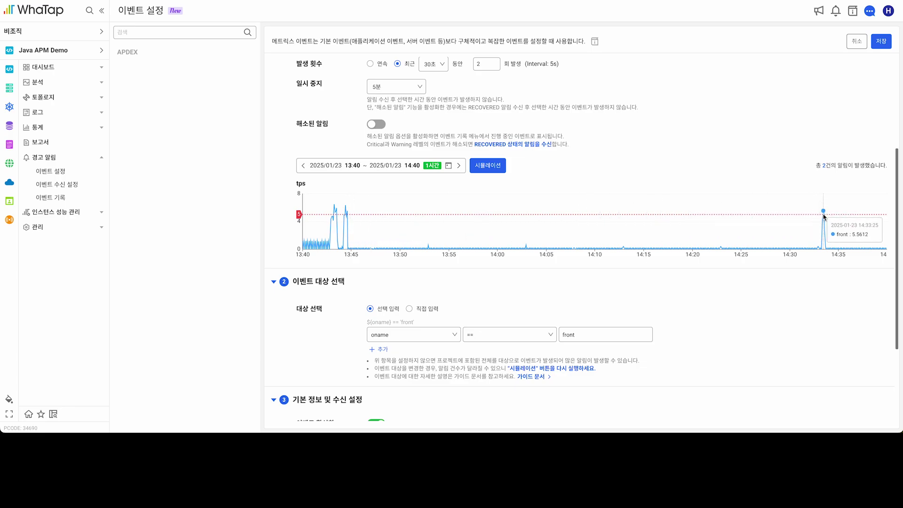
Name the event "TPS 이벤트 발생" in the basic information section.
{"action": "scroll", "coordinate": [645, 373], "scroll_direction": "down", "scroll_amount": 2}
{"action": "scroll", "coordinate": [646, 373], "scroll_direction": "down", "scroll_amount": 2}
{"action": "left_click", "coordinate": [582, 313]}
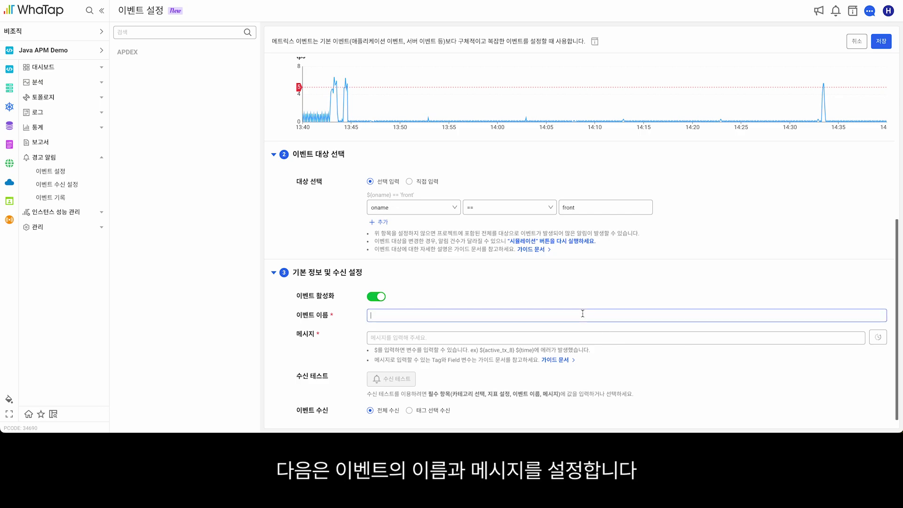
{"action": "type", "text": "TPS 이벤트 발생"}
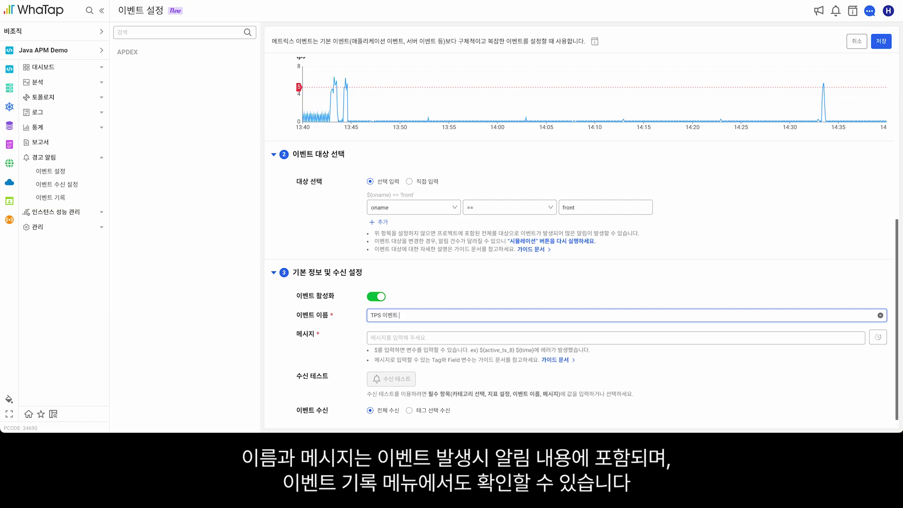
Set the event's notification message to "${oname} 의 tps 가 ${tps} 입니다.".
{"action": "left_click", "coordinate": [441, 333]}
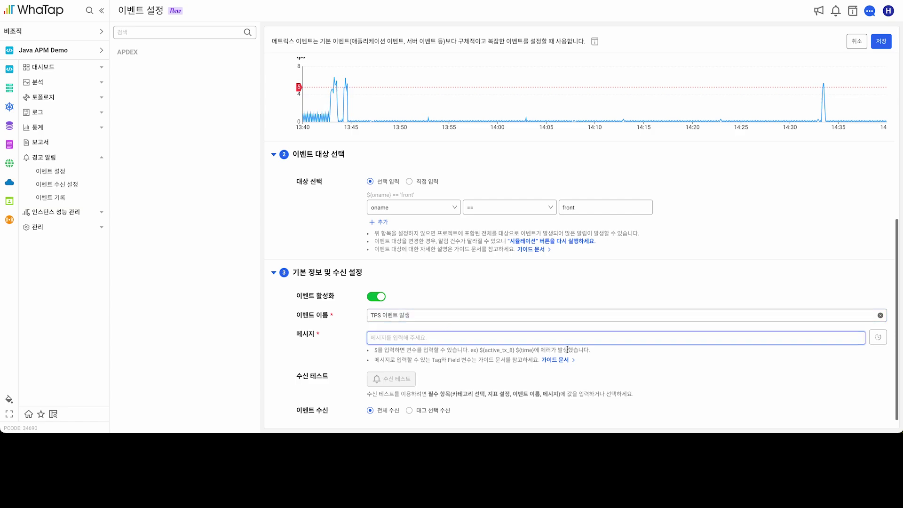
{"action": "type", "text": "${}"}
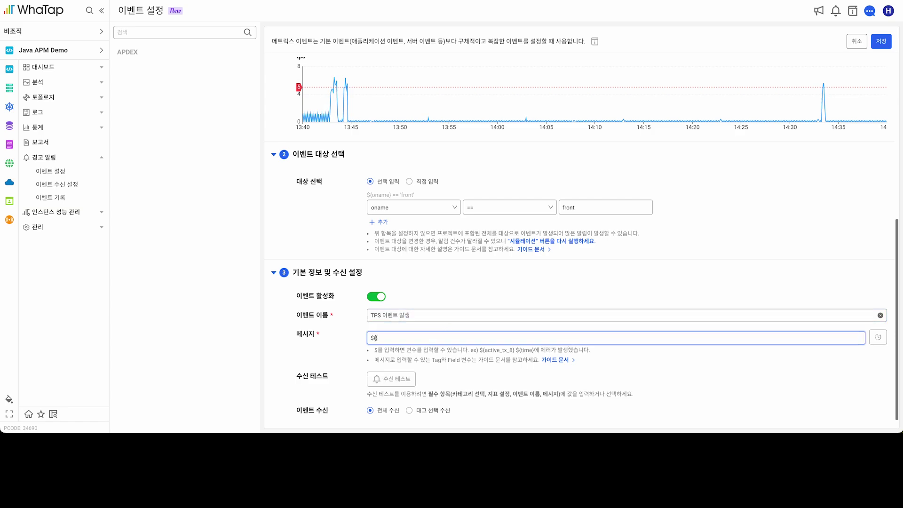
{"action": "type", "text": "oname"}
{"action": "key", "text": "End"}
{"action": "type", "text": "의 tps 가 ${tps} 입니다."}
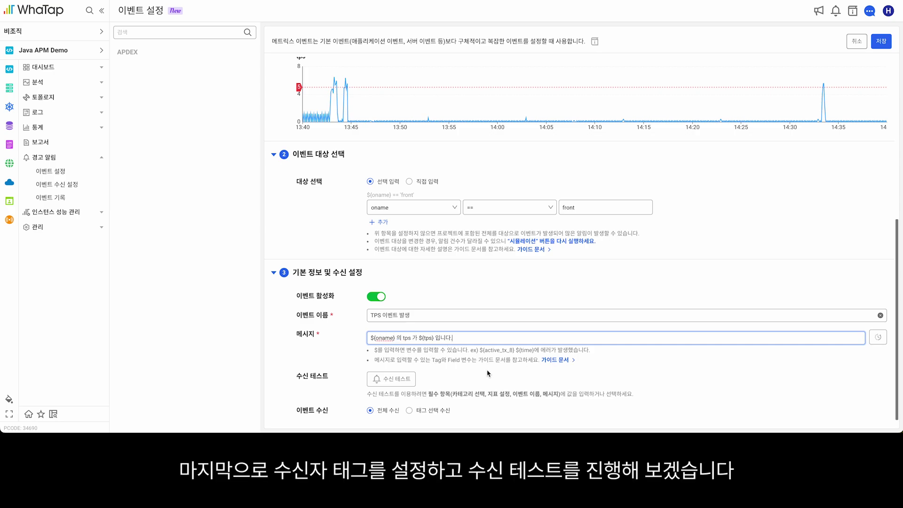
Restrict the event's recipients to selected tags (태그 선택 수신) and add the Development reception tag.
{"action": "left_click", "coordinate": [411, 412]}
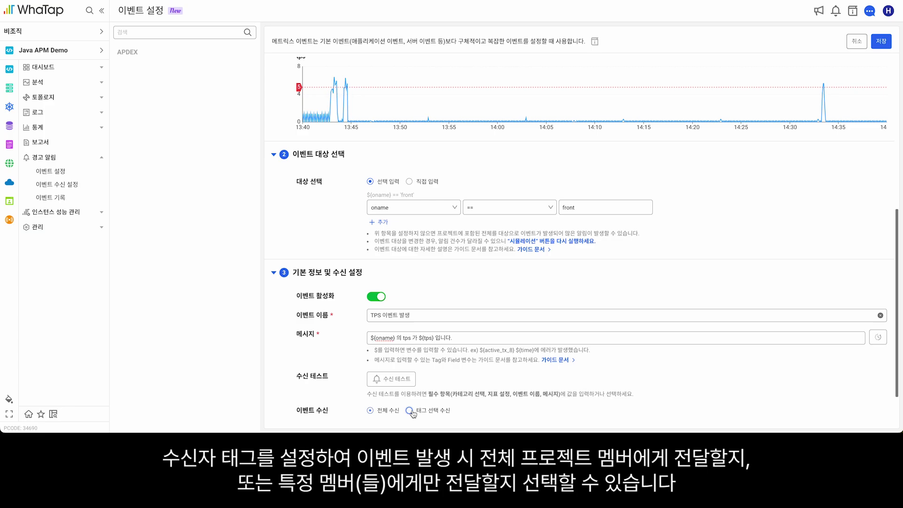
{"action": "left_click", "coordinate": [409, 410]}
{"action": "scroll", "coordinate": [418, 404], "scroll_direction": "down", "scroll_amount": 1}
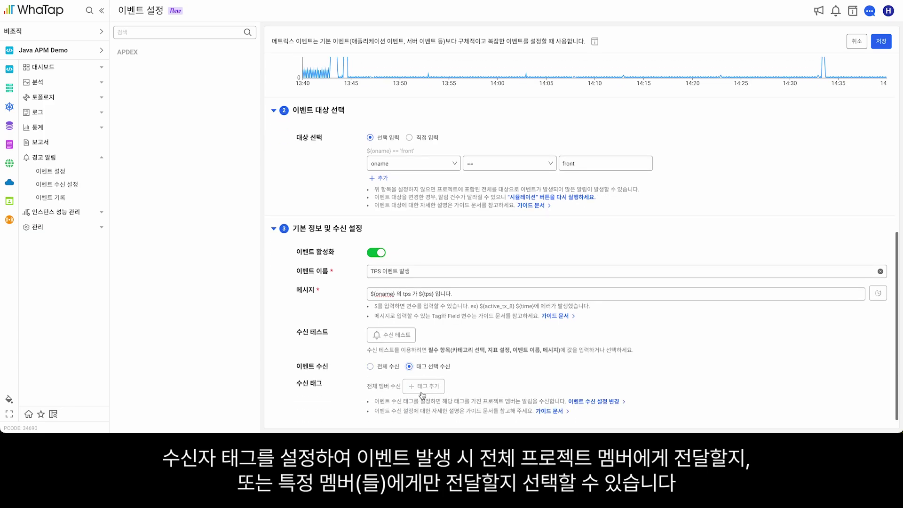
{"action": "left_click", "coordinate": [422, 394]}
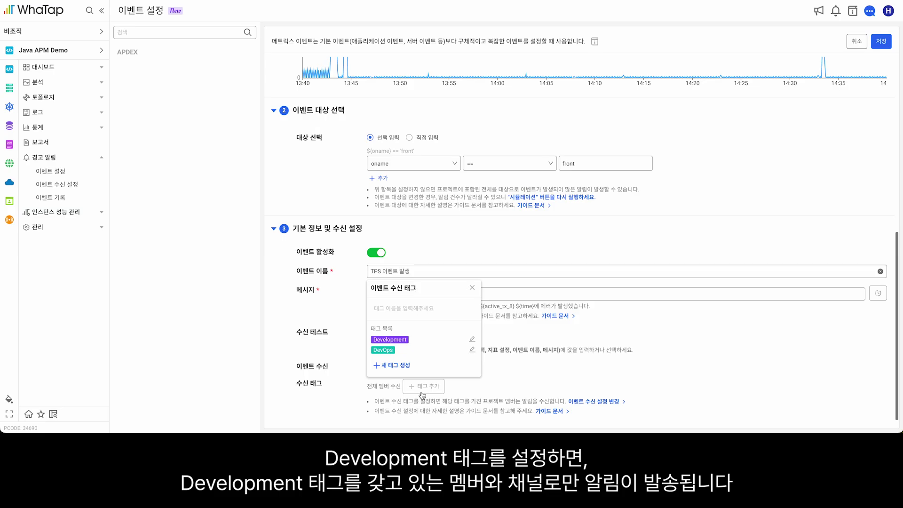
{"action": "left_click", "coordinate": [406, 341]}
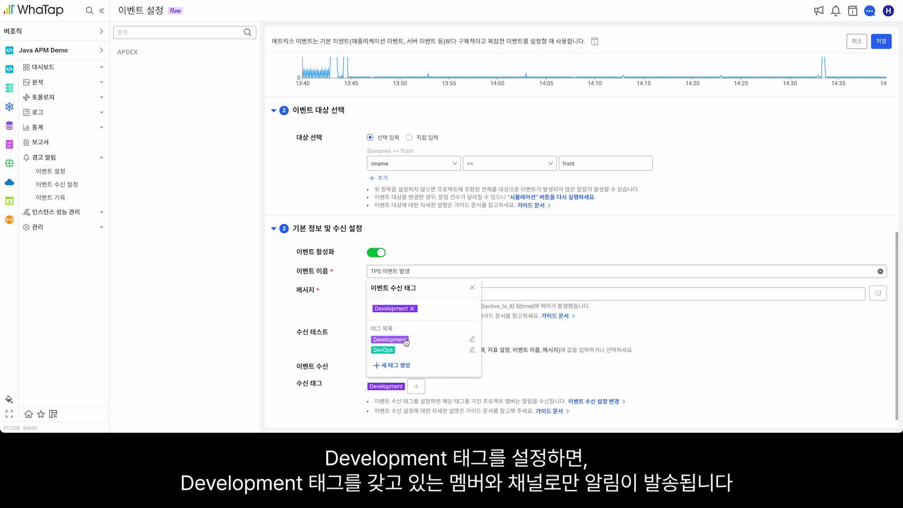
{"action": "left_click", "coordinate": [472, 287]}
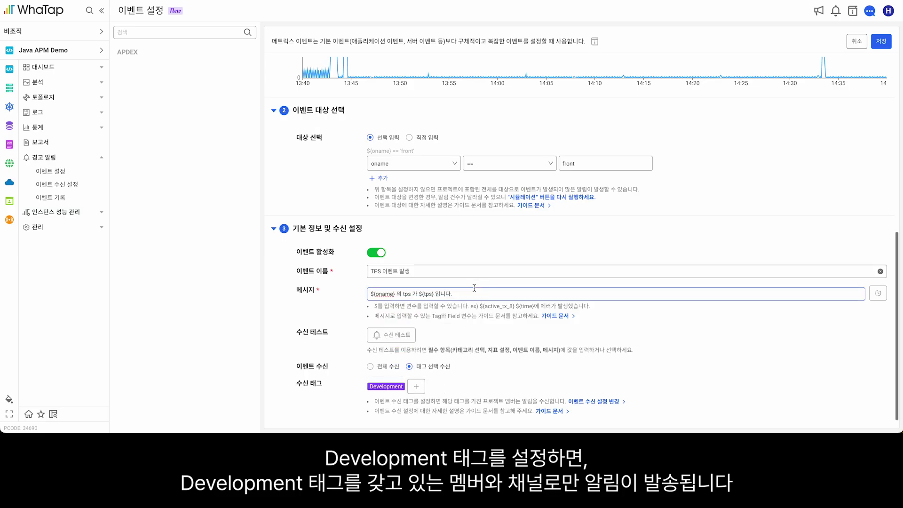
Send a reception test notification to the Development tag and save the new TPS event.
{"action": "left_click", "coordinate": [399, 336]}
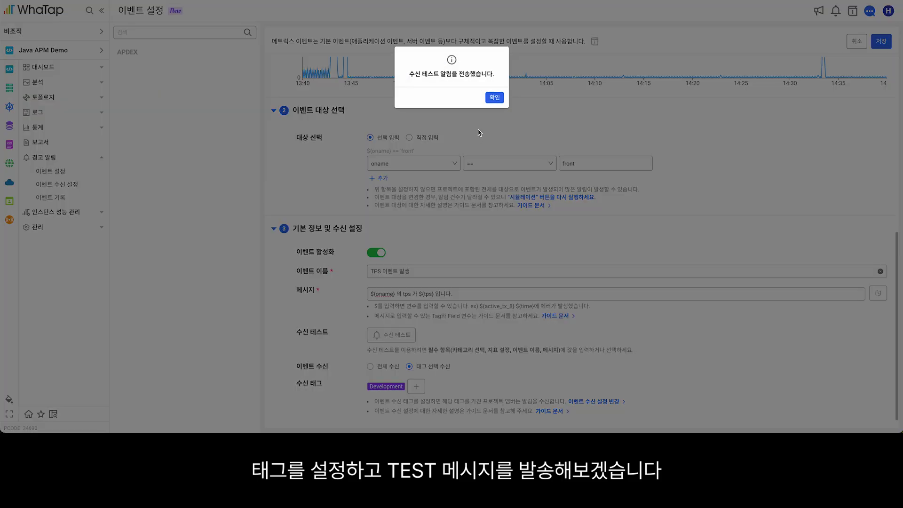
{"action": "left_click", "coordinate": [494, 98]}
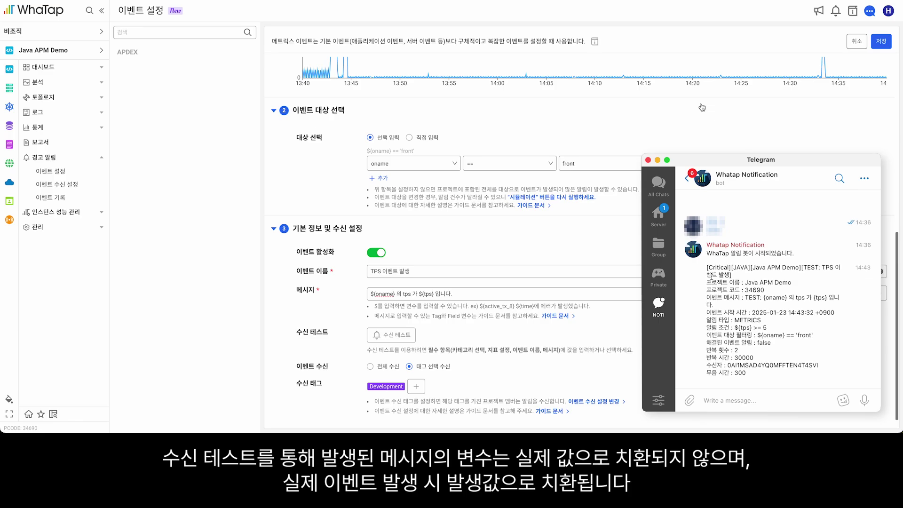
{"action": "left_click", "coordinate": [885, 45]}
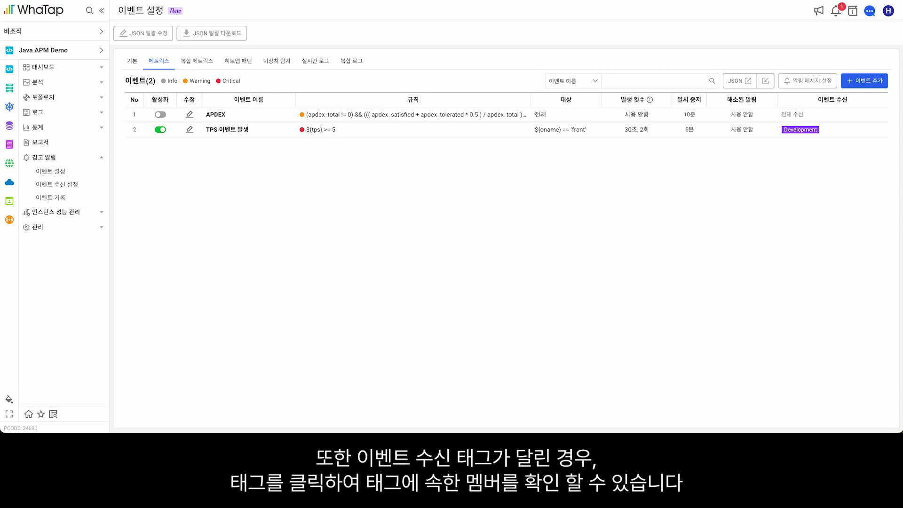
View the members of the TPS event's Development tag, dismiss the alert popup and open the event history (이벤트 기록).
{"action": "left_click", "coordinate": [814, 130]}
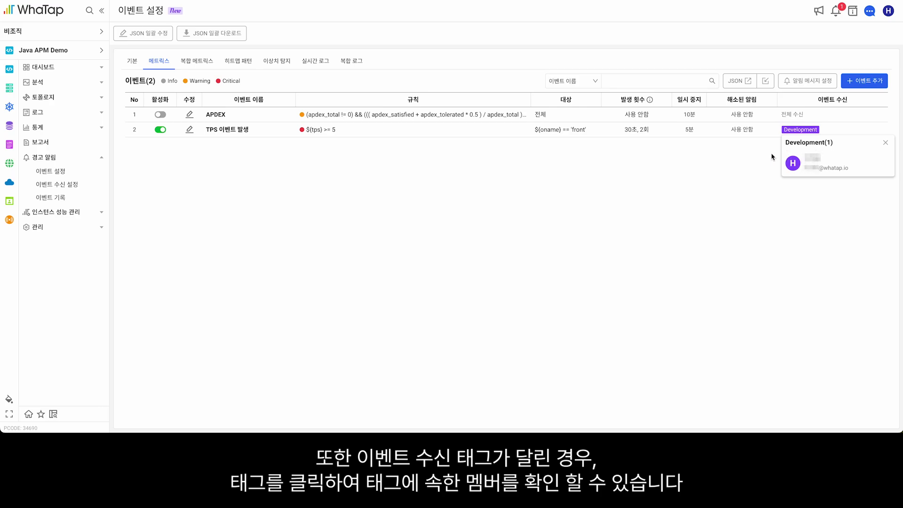
{"action": "left_click", "coordinate": [798, 132]}
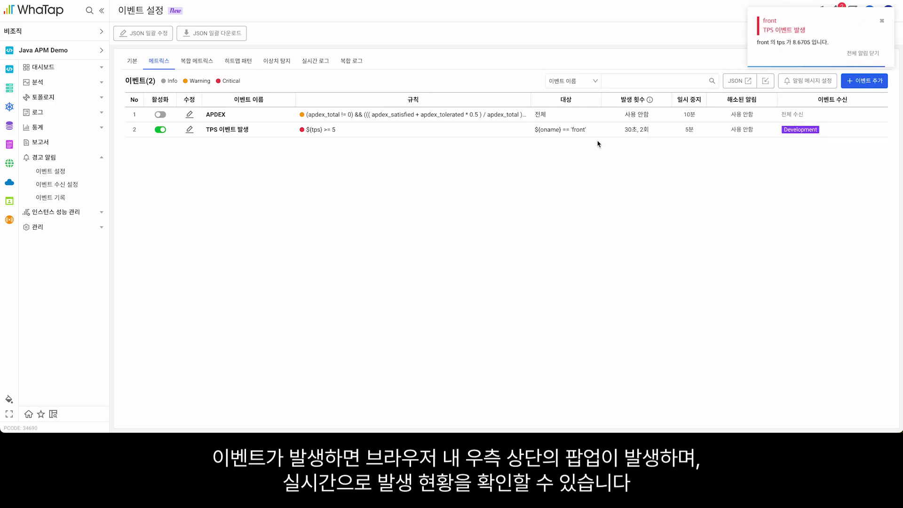
{"action": "left_click", "coordinate": [855, 58]}
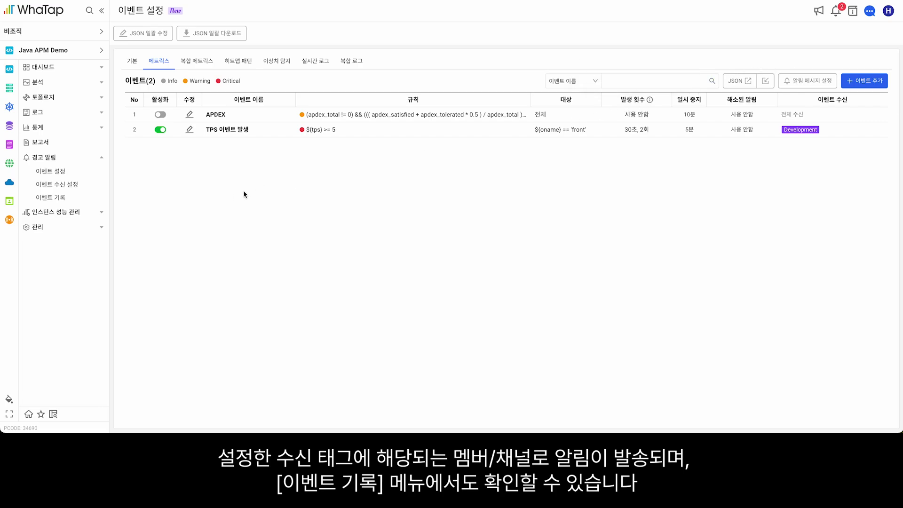
{"action": "left_click", "coordinate": [74, 199]}
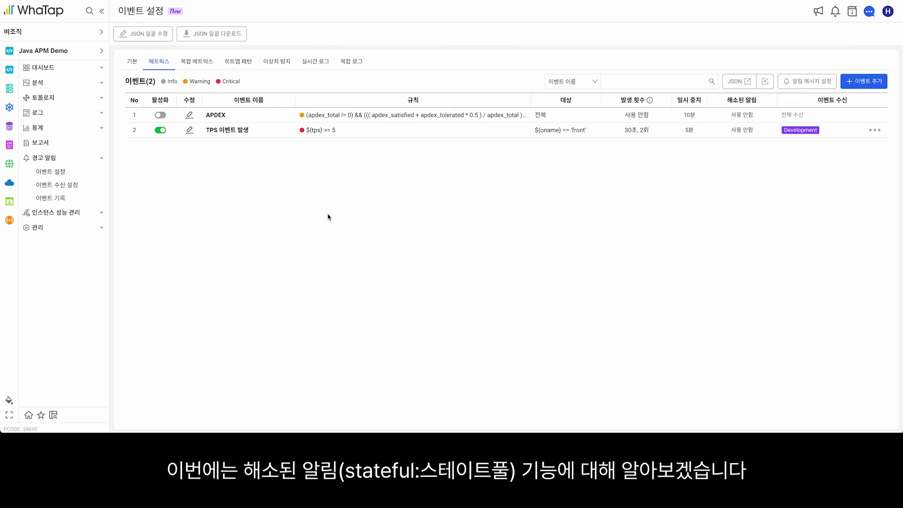
Edit the TPS event to trigger on 1 consecutive (연속) occurrence with the pause (일시 중지) set to 사용 안 함.
{"action": "left_click", "coordinate": [189, 131]}
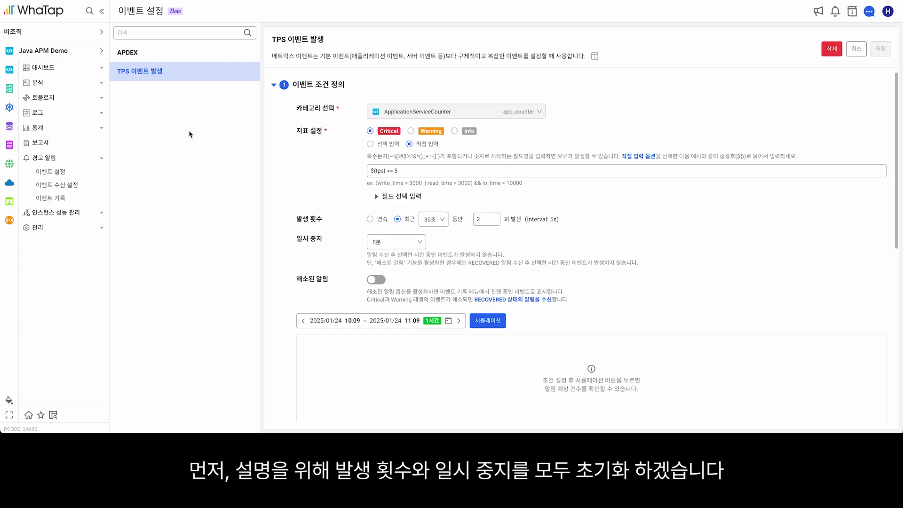
{"action": "left_click", "coordinate": [371, 220]}
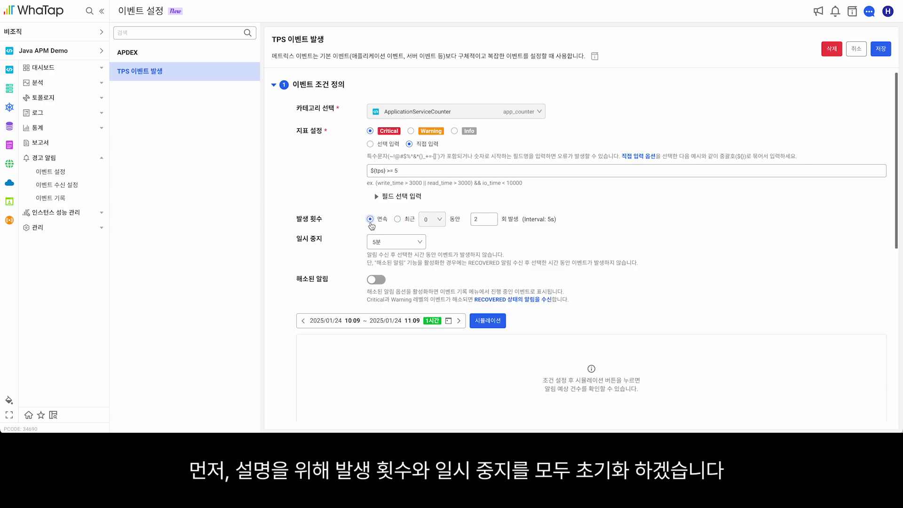
{"action": "left_click", "coordinate": [490, 222]}
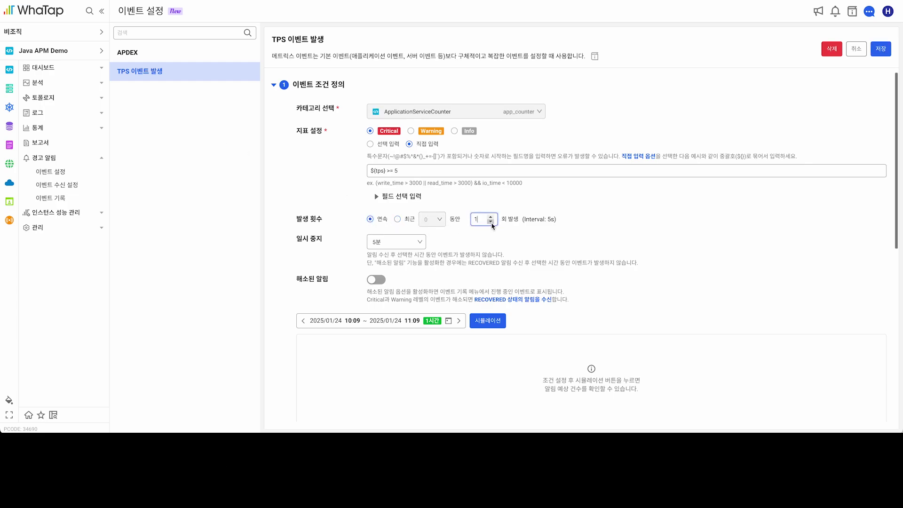
{"action": "left_click", "coordinate": [394, 243]}
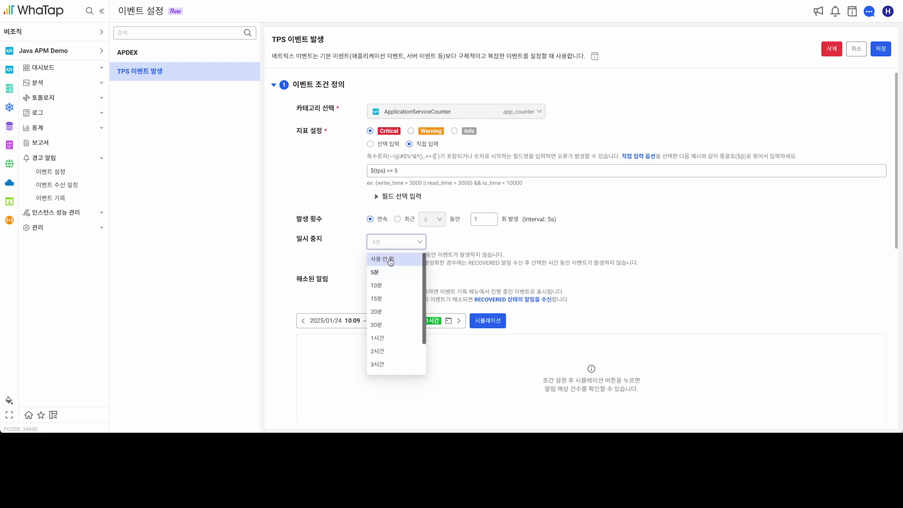
{"action": "left_click", "coordinate": [389, 260]}
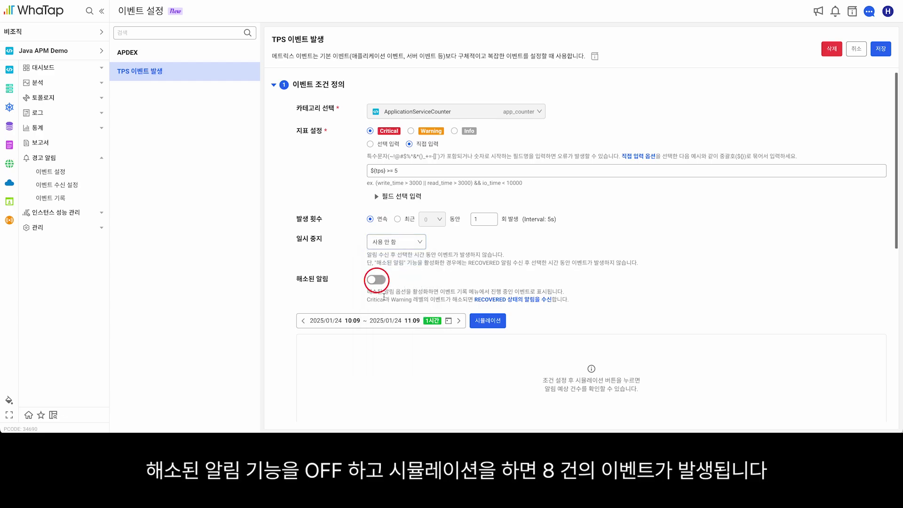
Simulate the event with resolved alerts (해소된 알림) off, turn them on and rerun the simulation.
{"action": "left_click", "coordinate": [488, 320]}
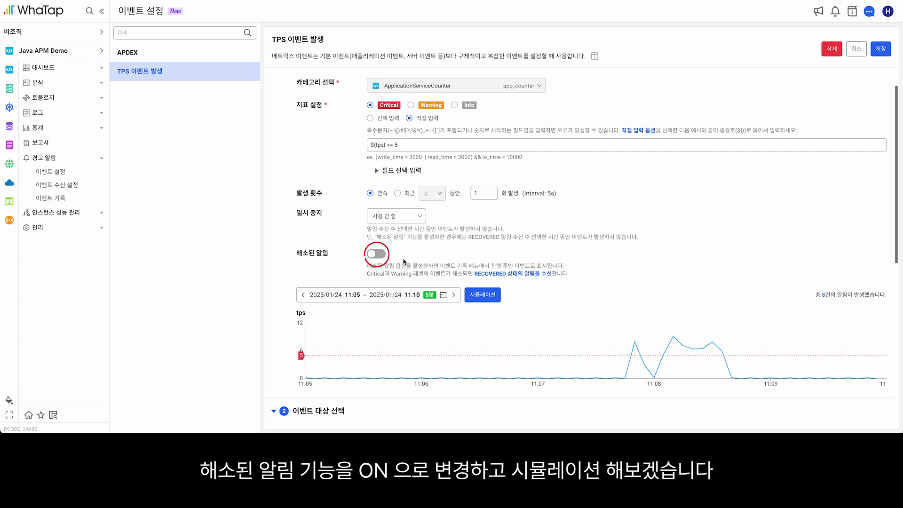
{"action": "left_click", "coordinate": [379, 257]}
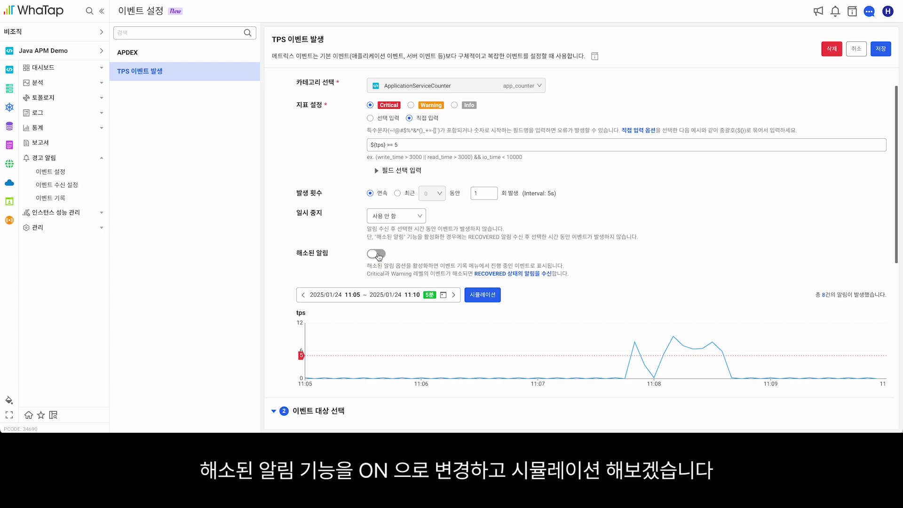
{"action": "left_click", "coordinate": [482, 296]}
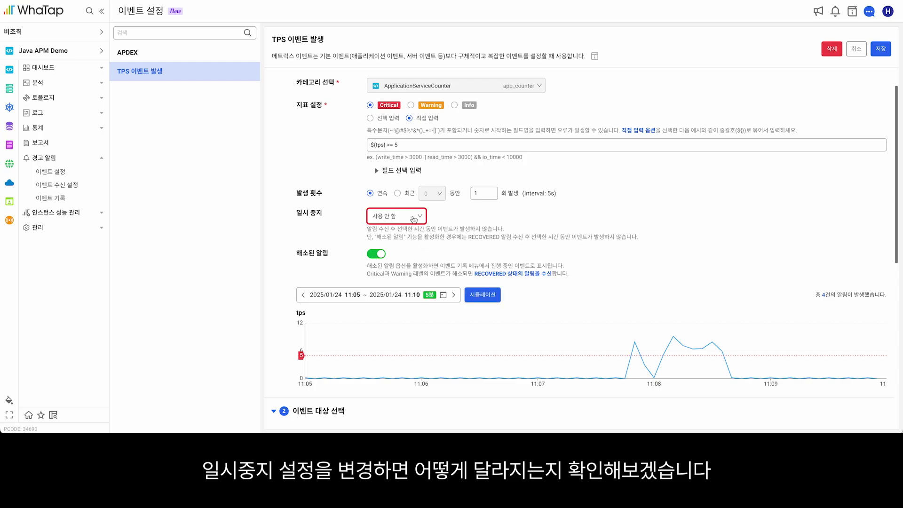
Try the simulation with a 5분 pause, and return the pause setting to 사용 안 함.
{"action": "left_click", "coordinate": [414, 217]}
{"action": "left_click", "coordinate": [405, 249]}
{"action": "left_click", "coordinate": [493, 298]}
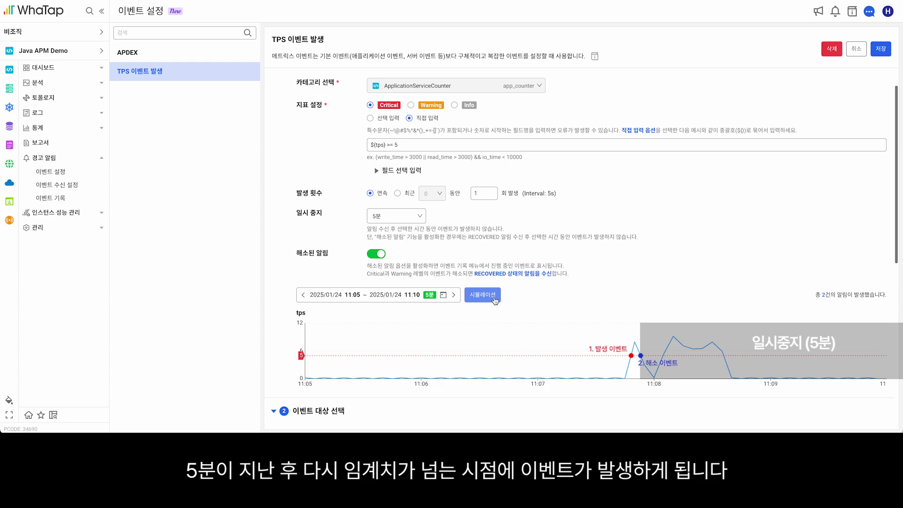
{"action": "left_click", "coordinate": [412, 217]}
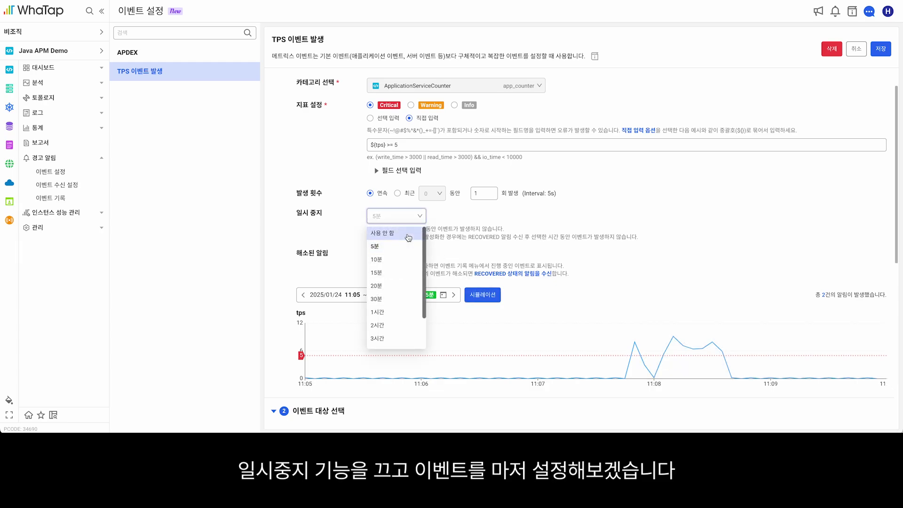
{"action": "left_click", "coordinate": [408, 234]}
Send a reception test for the TPS event with resolved alerts enabled and save the edited event.
{"action": "scroll", "coordinate": [631, 275], "scroll_direction": "down", "scroll_amount": 1}
{"action": "scroll", "coordinate": [630, 276], "scroll_direction": "down", "scroll_amount": 6}
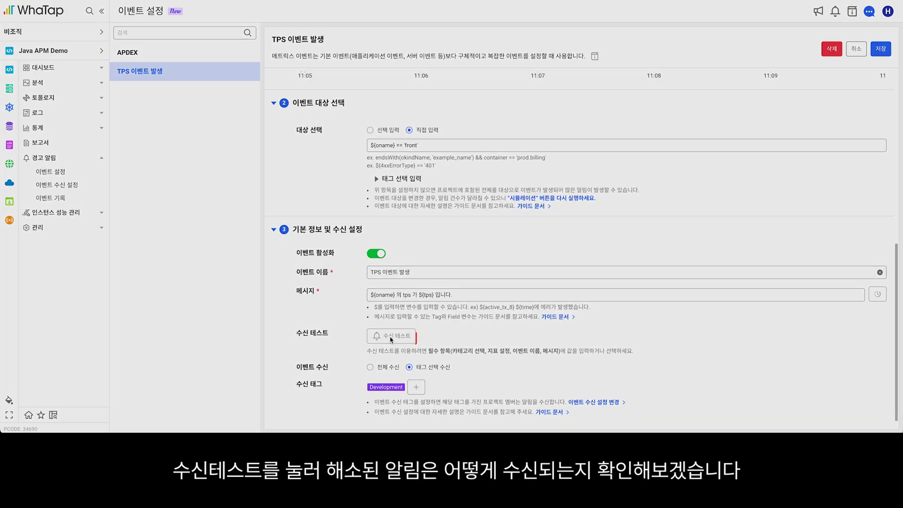
{"action": "left_click", "coordinate": [390, 336]}
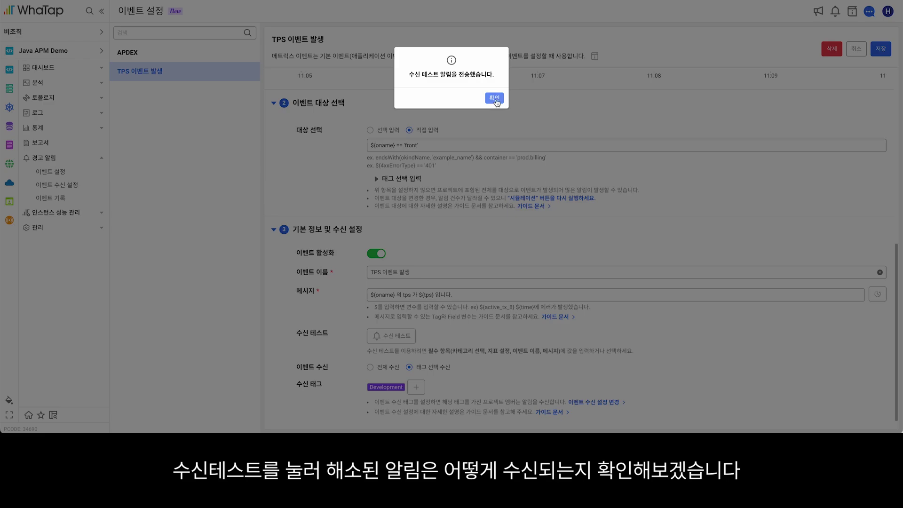
{"action": "left_click", "coordinate": [497, 102]}
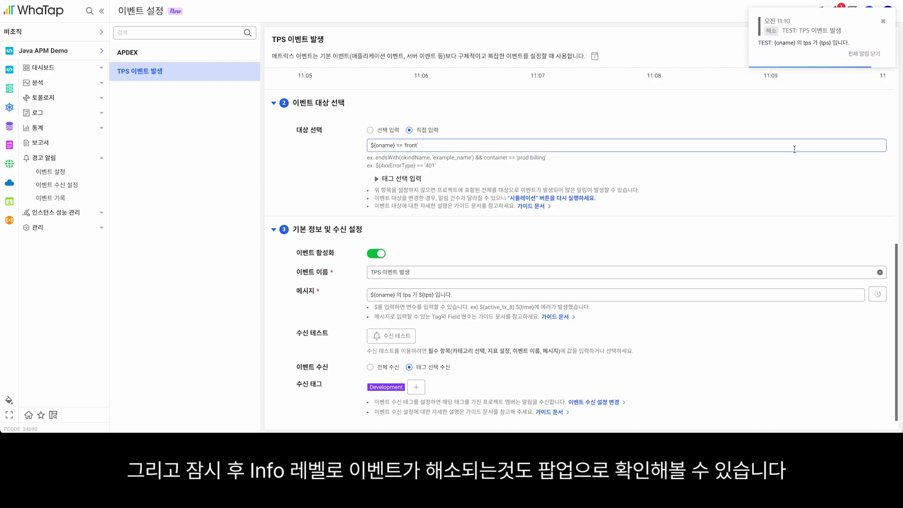
{"action": "left_click", "coordinate": [886, 53]}
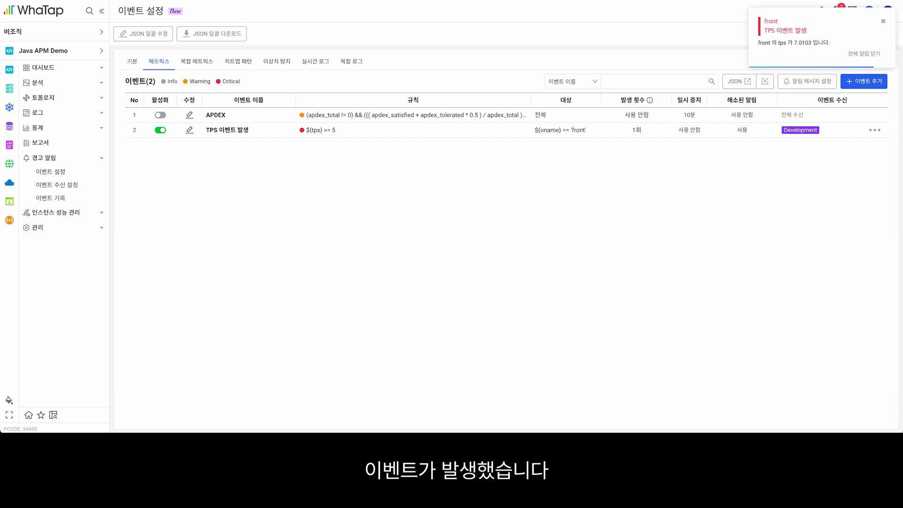
Refresh the event history to check the TPS event's resolution, and open the event reception settings (이벤트 수신 설정).
{"action": "left_click", "coordinate": [57, 198]}
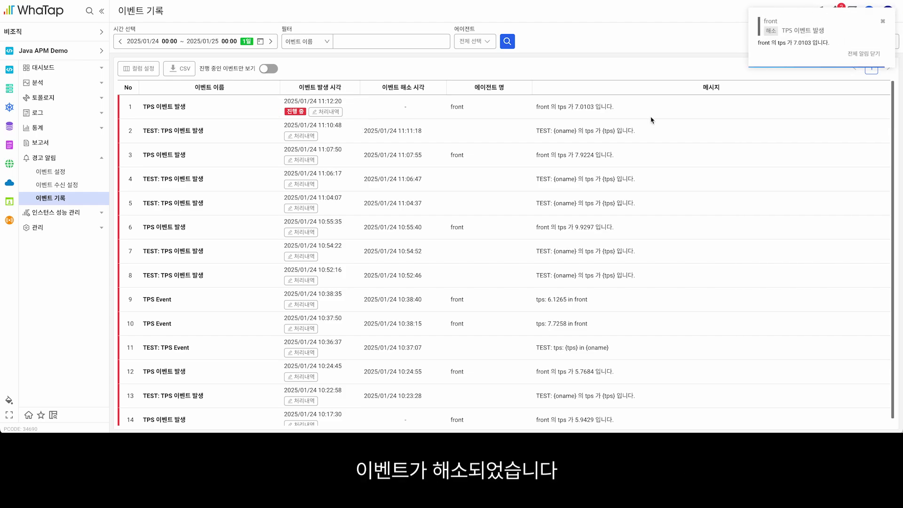
{"action": "left_click", "coordinate": [507, 41]}
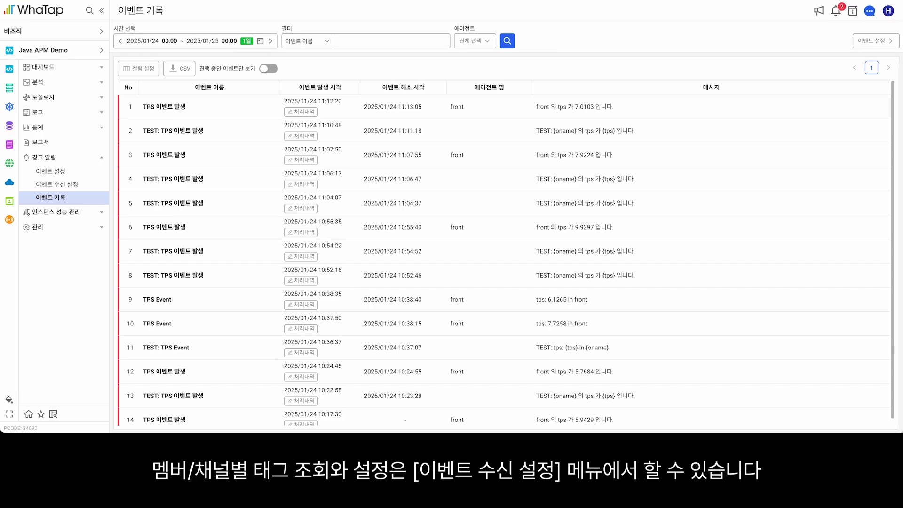
{"action": "left_click", "coordinate": [73, 186]}
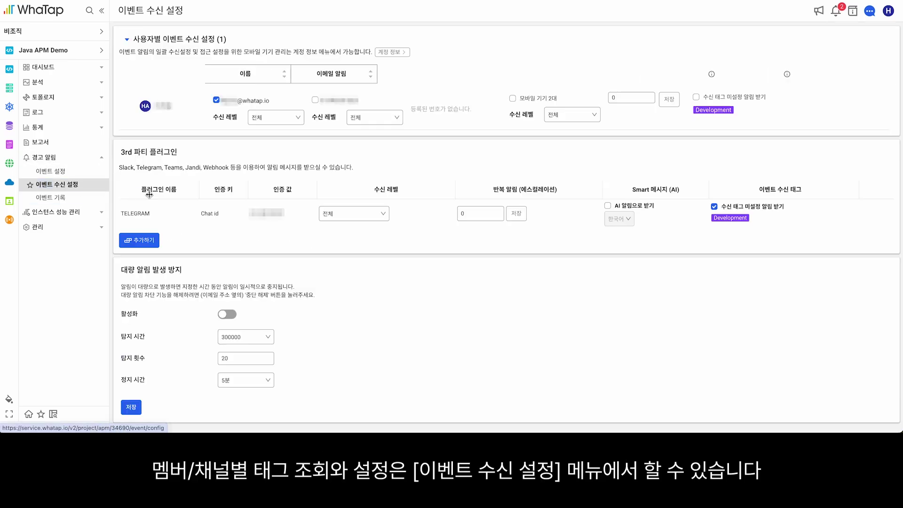